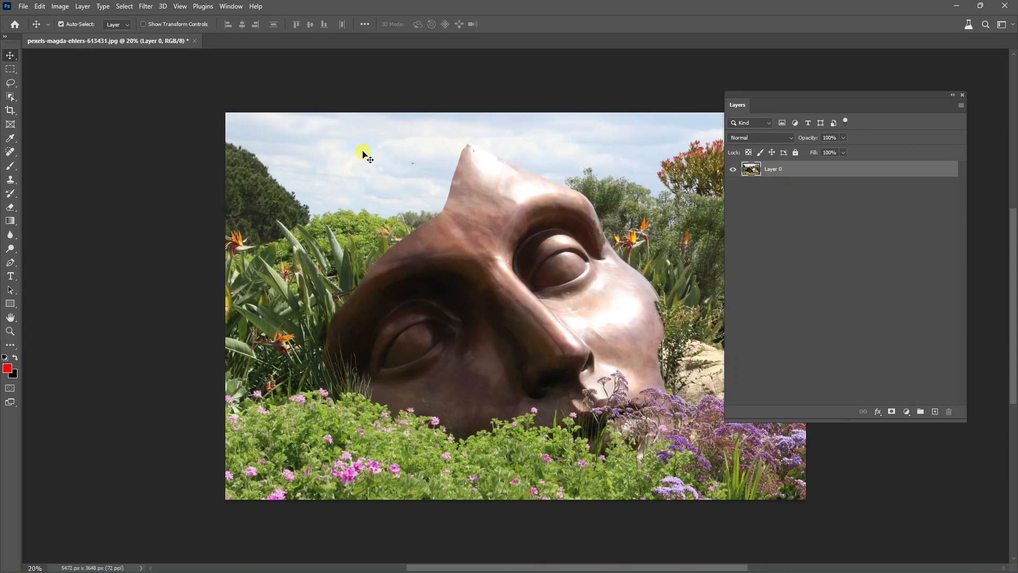
# Erase part of the sky beside the statue with the Eraser tool at size 700, and undo the erasing.
pyautogui.press('e')
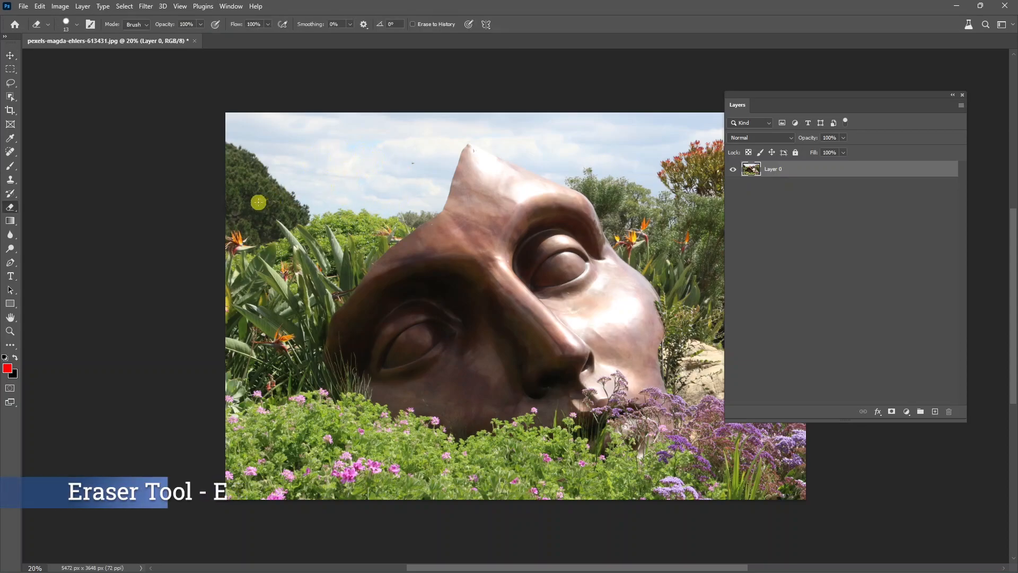
pyautogui.moveTo(412, 144)
pyautogui.mouseDown()
pyautogui.moveTo(303, 129)
pyautogui.moveTo(239, 107)
pyautogui.moveTo(291, 141)
pyautogui.mouseUp()
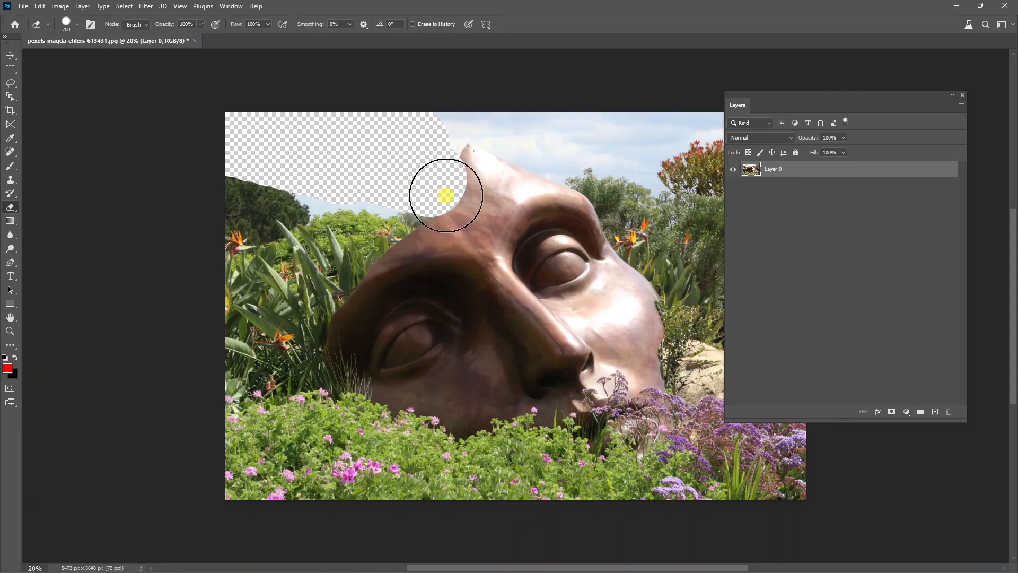
pyautogui.hotkey('ctrl', 'z')
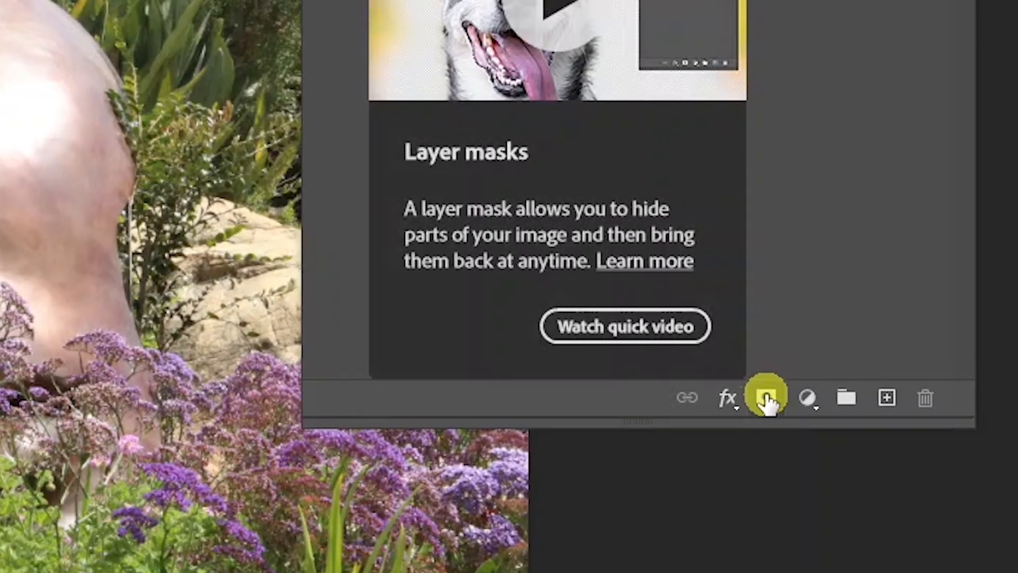
# Add a layer mask to Layer 0 and paint black (000000) on it with the Brush tool to hide the sky and the statue's tip.
pyautogui.click(776, 404)
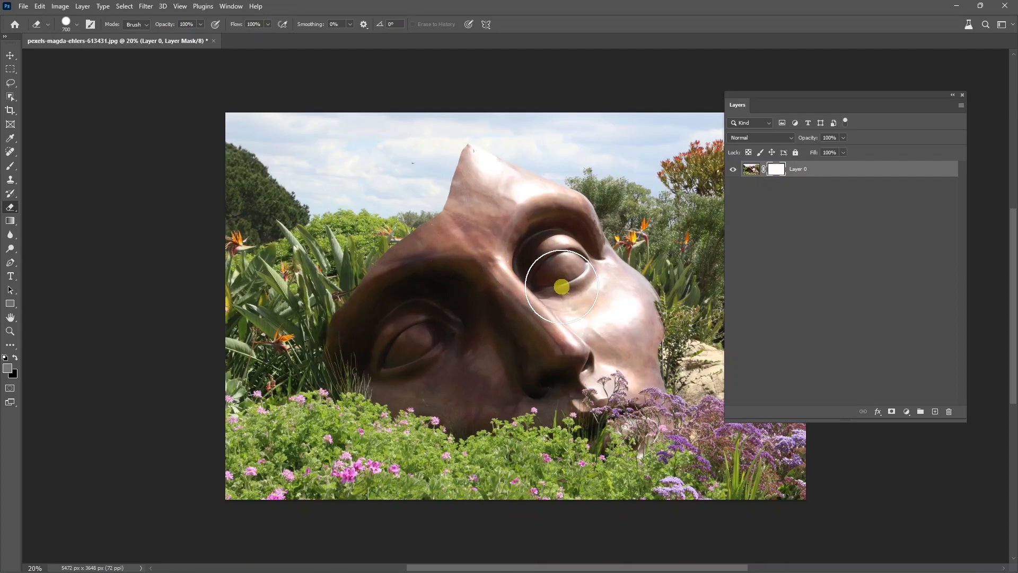
pyautogui.press('b')
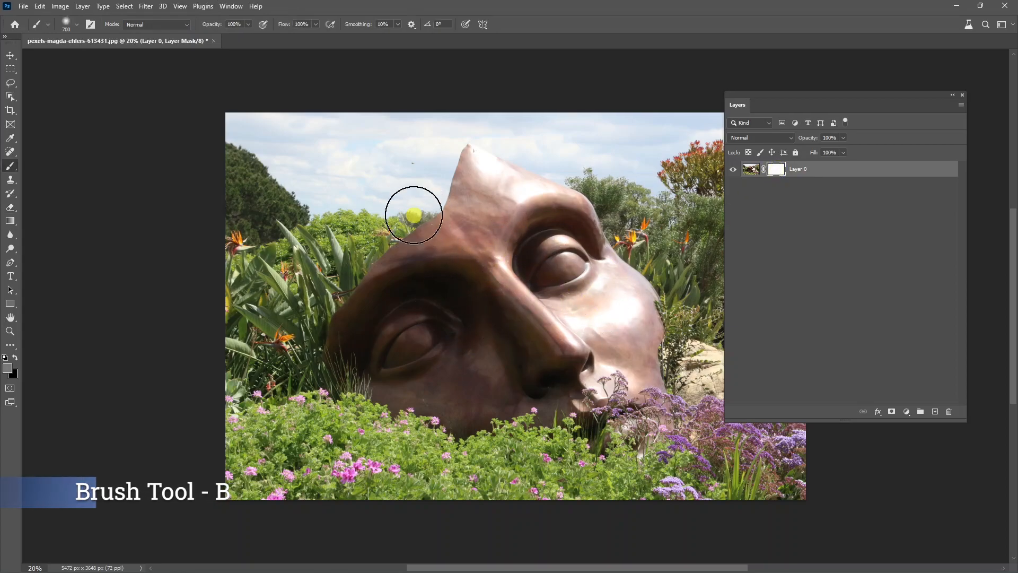
pyautogui.click(8, 368)
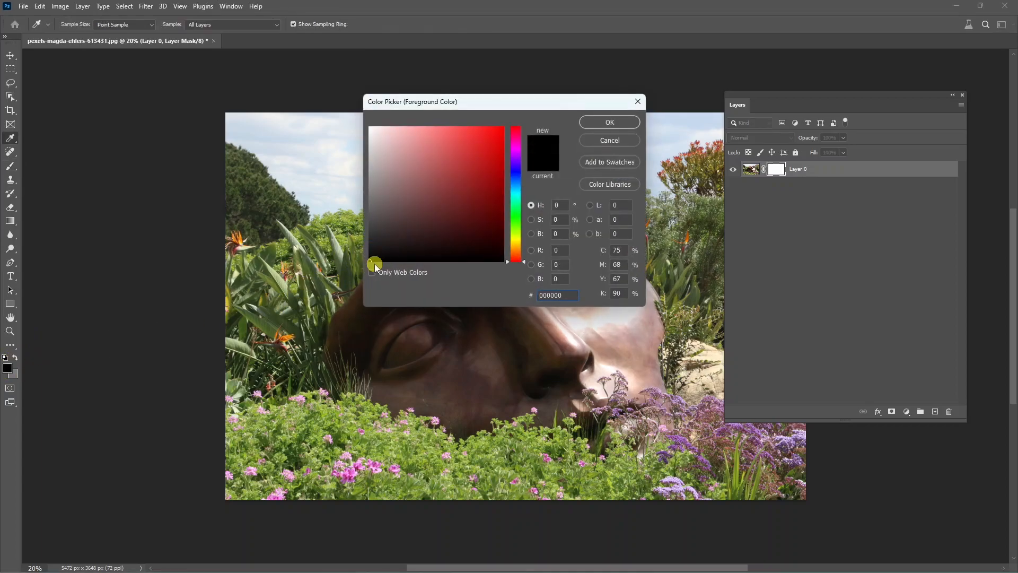
pyautogui.click(610, 121)
pyautogui.moveTo(522, 170)
pyautogui.mouseDown()
pyautogui.moveTo(294, 182)
pyautogui.moveTo(464, 135)
pyautogui.mouseUp()
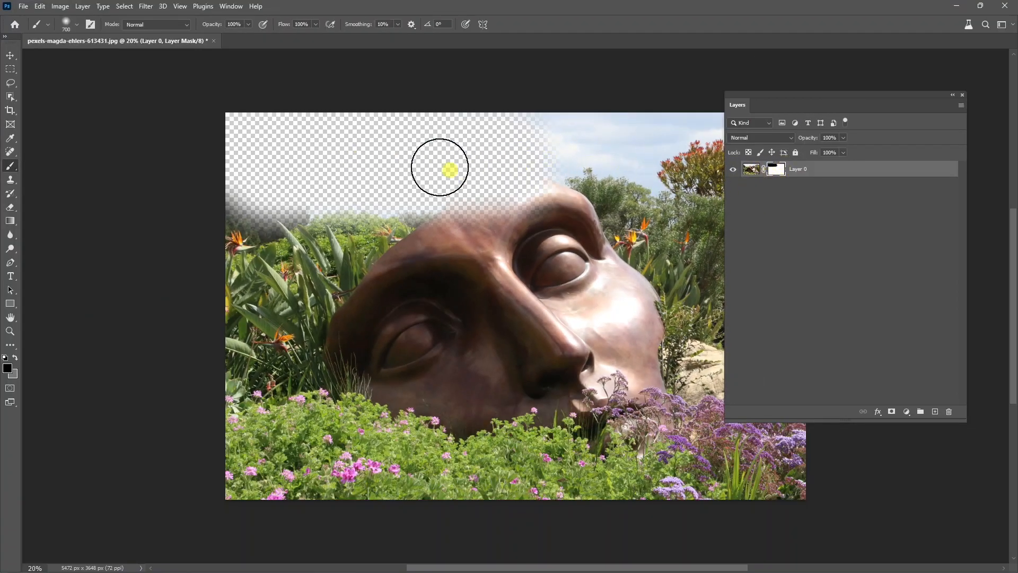
# Set the foreground colour to white (ffffff) and paint over the hidden sky and statue tip on the mask to reveal them.
pyautogui.click(8, 367)
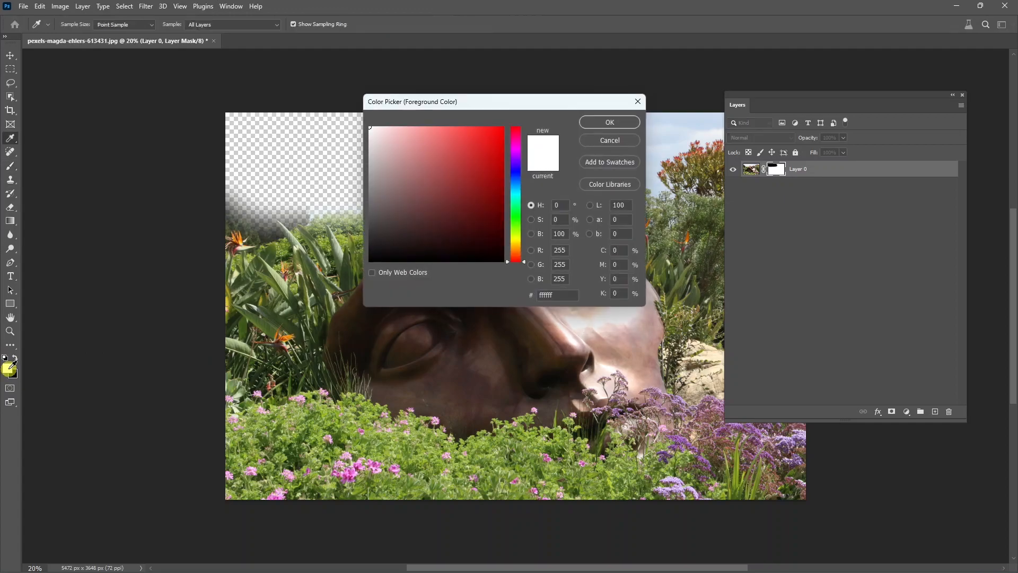
pyautogui.click(629, 129)
pyautogui.moveTo(564, 152)
pyautogui.mouseDown()
pyautogui.moveTo(291, 170)
pyautogui.moveTo(591, 161)
pyautogui.moveTo(464, 206)
pyautogui.moveTo(584, 120)
pyautogui.moveTo(467, 129)
pyautogui.moveTo(289, 198)
pyautogui.moveTo(491, 126)
pyautogui.mouseUp()
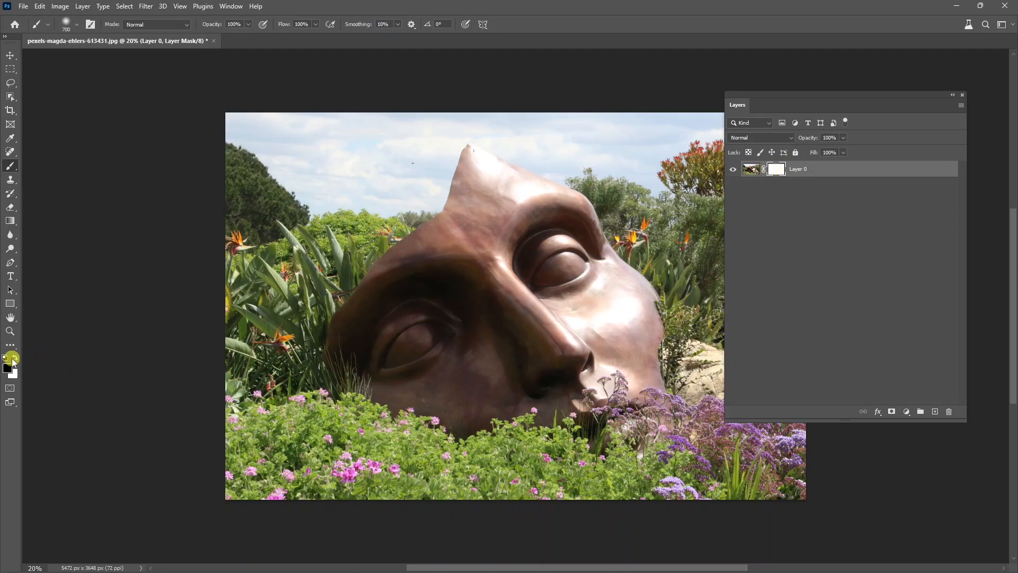
# Fill the whole layer mask with the black foreground colour at 100% opacity and Normal mode.
pyautogui.click(40, 6)
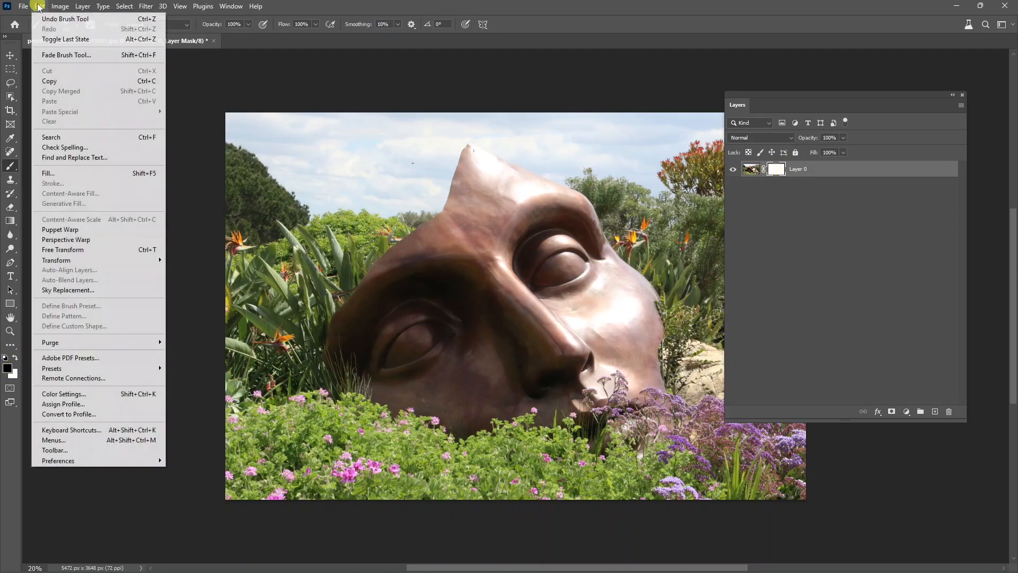
pyautogui.click(52, 173)
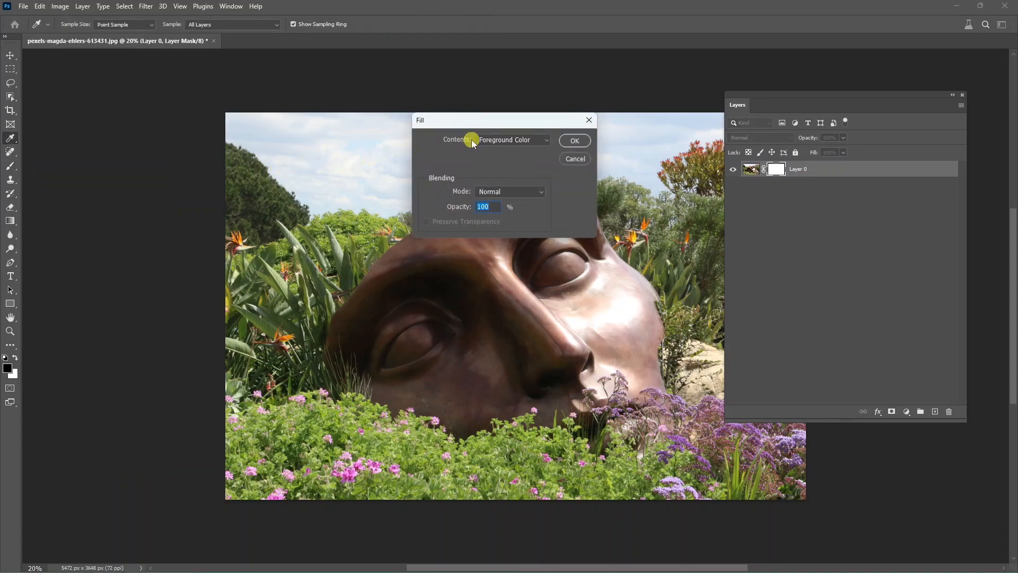
pyautogui.click(499, 141)
pyautogui.click(499, 141)
pyautogui.click(577, 143)
# Paint white on the black mask with the Brush tool to reveal the statue's eyes and the bridge of its nose.
pyautogui.press('b')
pyautogui.click(769, 169)
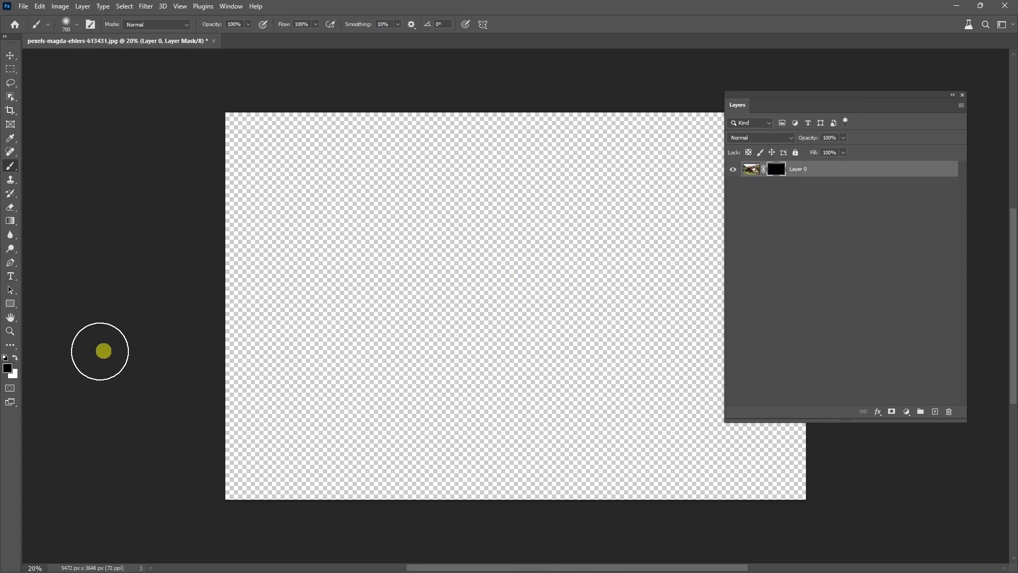
pyautogui.moveTo(466, 229)
pyautogui.mouseDown()
pyautogui.moveTo(432, 300)
pyautogui.moveTo(552, 233)
pyautogui.moveTo(526, 245)
pyautogui.moveTo(587, 256)
pyautogui.moveTo(582, 227)
pyautogui.moveTo(459, 341)
pyautogui.moveTo(402, 352)
pyautogui.moveTo(450, 380)
pyautogui.moveTo(366, 298)
pyautogui.moveTo(543, 129)
pyautogui.moveTo(561, 165)
pyautogui.moveTo(691, 192)
pyautogui.mouseUp()
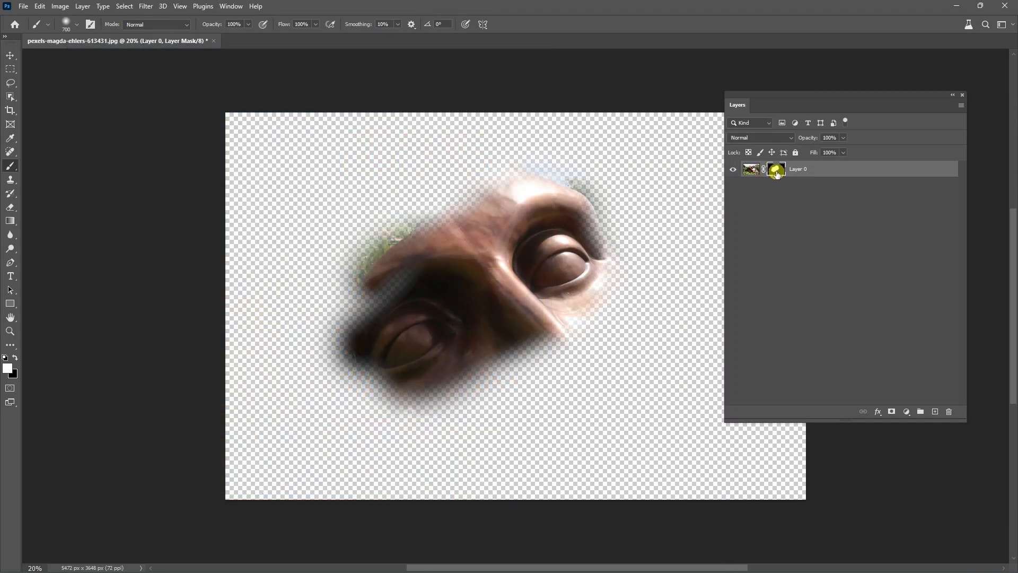
# Delete the layer mask without applying it and add a fresh white mask to Layer 0.
pyautogui.moveTo(777, 173); pyautogui.dragTo(951, 412)
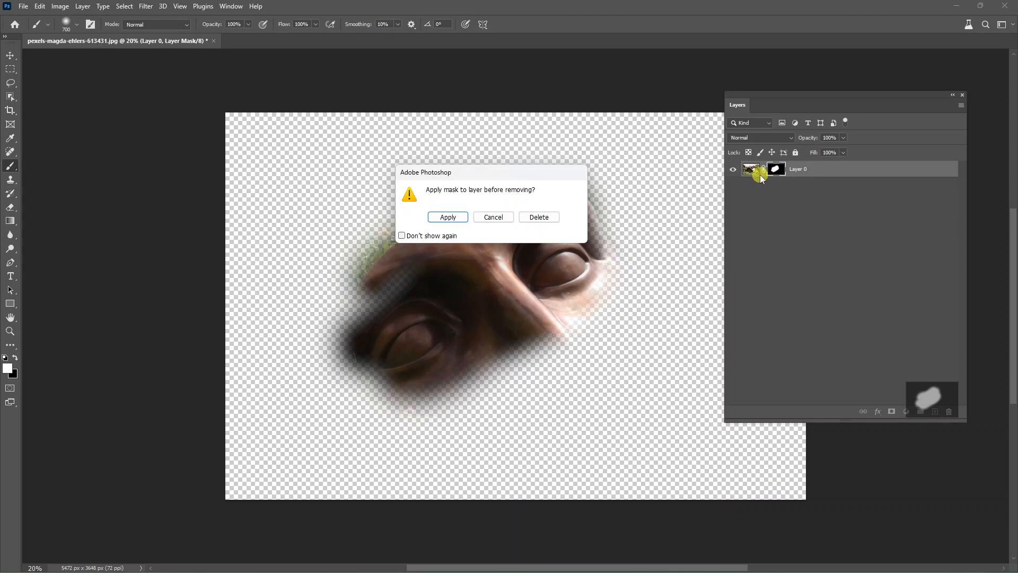
pyautogui.click(537, 216)
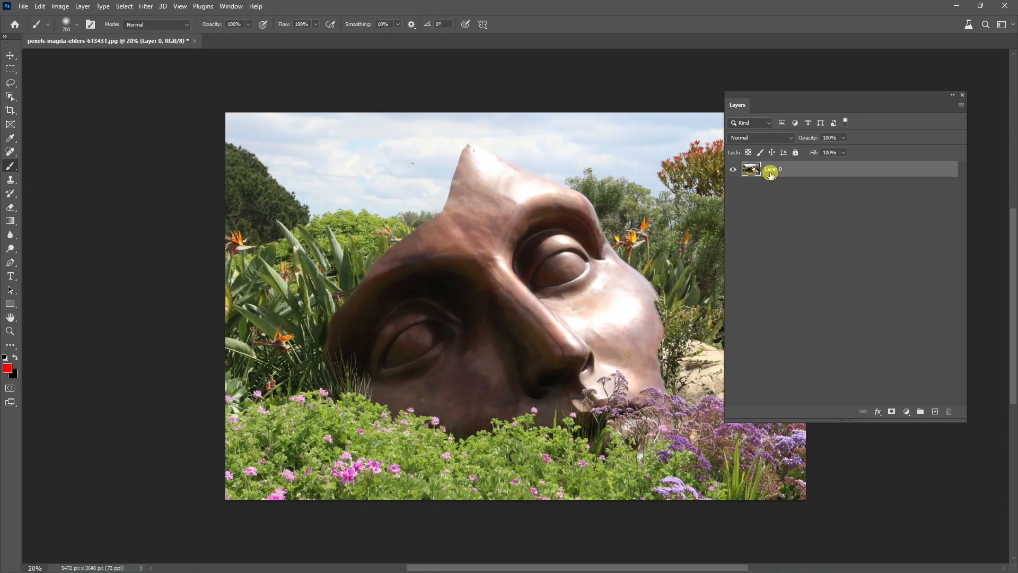
pyautogui.click(893, 413)
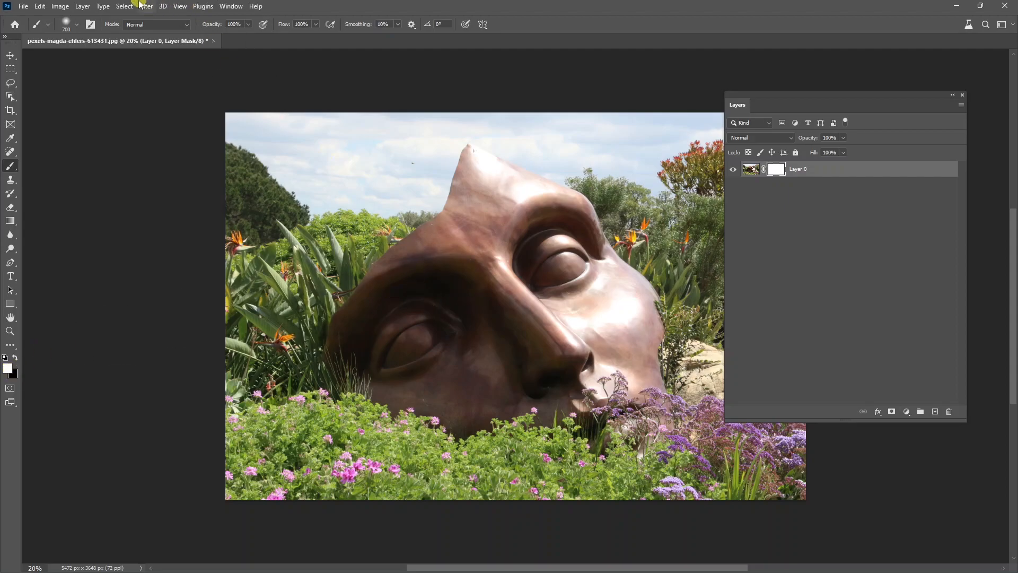
# Fill the layer mask with 50% Gray at 100% opacity and Normal mode.
pyautogui.click(39, 6)
pyautogui.click(63, 173)
pyautogui.click(507, 140)
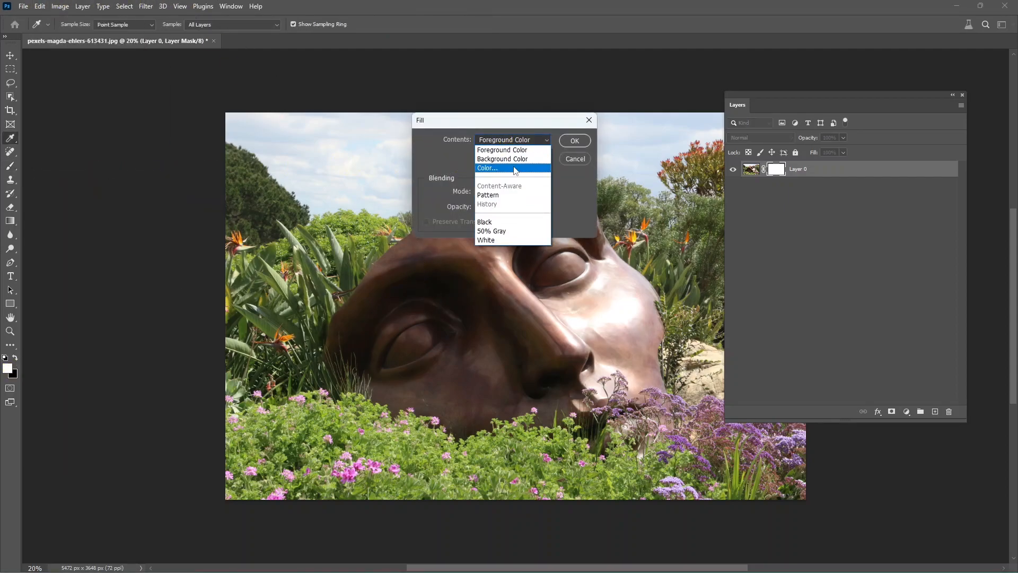
pyautogui.click(493, 231)
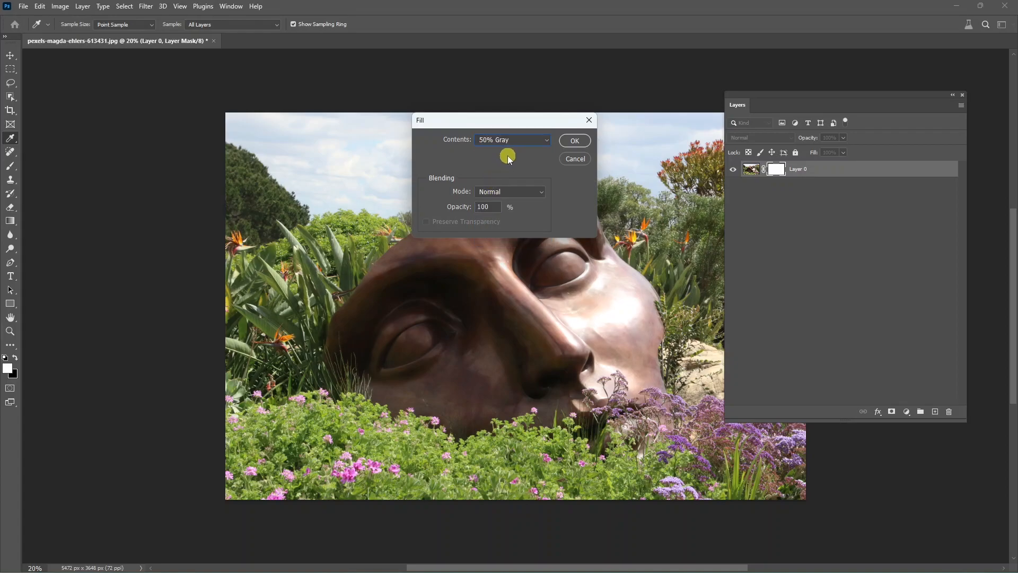
pyautogui.click(575, 141)
# Brush on the gray mask around the statue's upper eye with white, and swap to black to hide that area completely.
pyautogui.press('b')
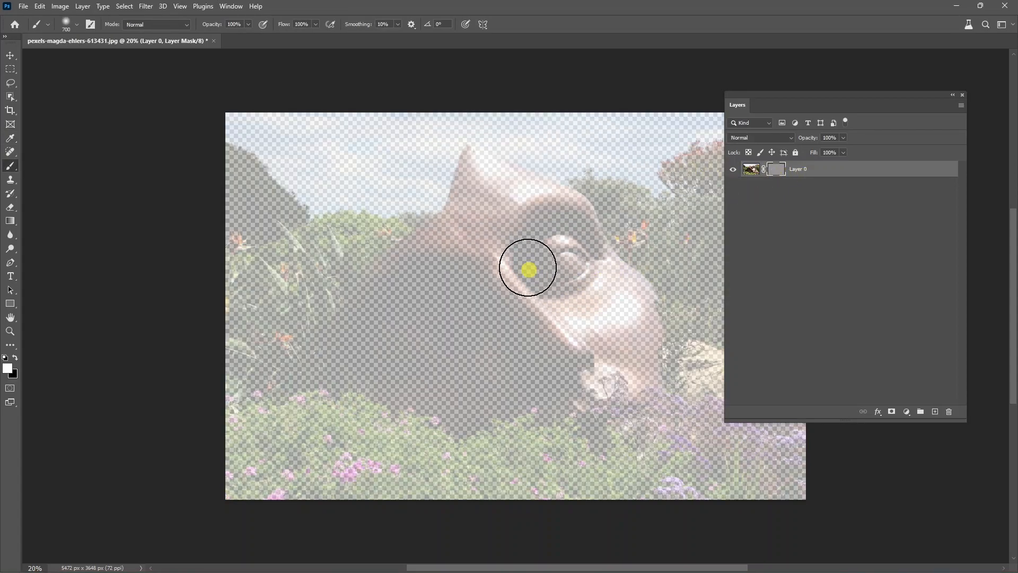
pyautogui.moveTo(572, 297); pyautogui.dragTo(522, 279)
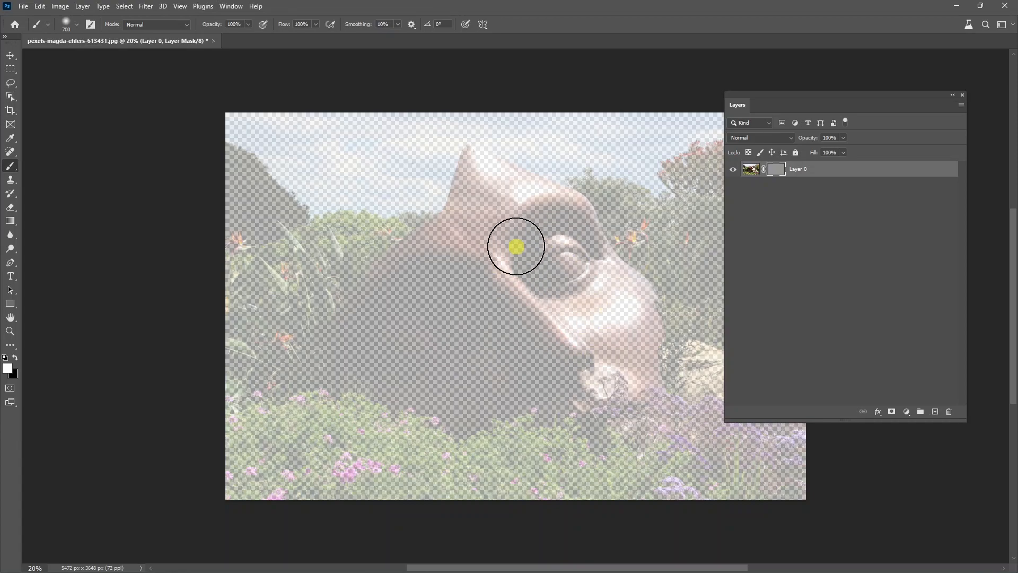
pyautogui.moveTo(541, 229)
pyautogui.mouseDown()
pyautogui.moveTo(504, 270)
pyautogui.moveTo(492, 325)
pyautogui.moveTo(563, 314)
pyautogui.moveTo(581, 243)
pyautogui.moveTo(519, 259)
pyautogui.moveTo(541, 294)
pyautogui.moveTo(561, 273)
pyautogui.mouseUp()
pyautogui.click(16, 359)
pyautogui.moveTo(610, 204)
pyautogui.mouseDown()
pyautogui.moveTo(519, 337)
pyautogui.moveTo(578, 229)
pyautogui.moveTo(506, 306)
pyautogui.moveTo(595, 213)
pyautogui.moveTo(487, 318)
pyautogui.moveTo(552, 291)
pyautogui.mouseUp()
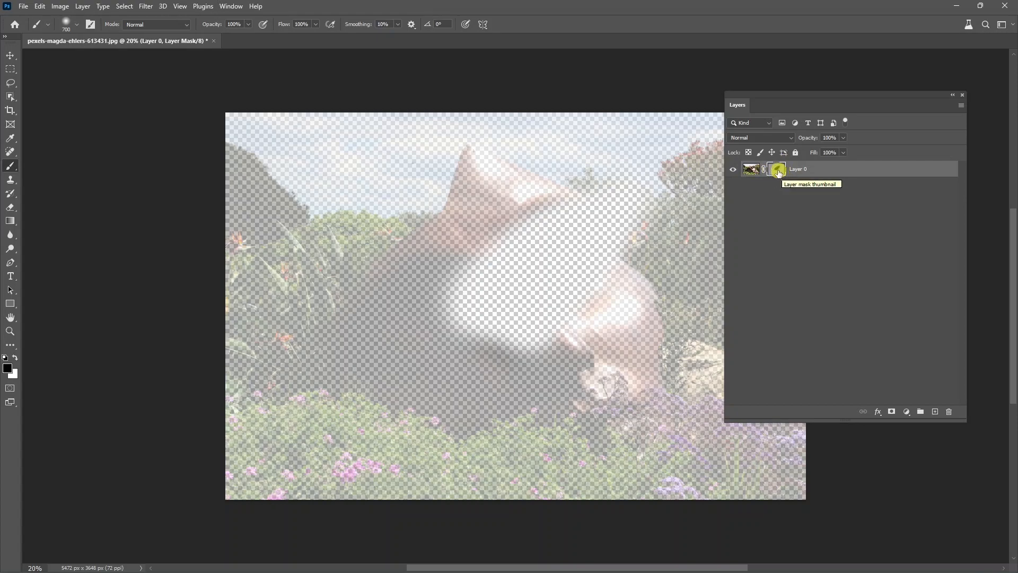
# Check the foreground colour with the layer's image selected, and reselect the layer mask.
pyautogui.click(751, 169)
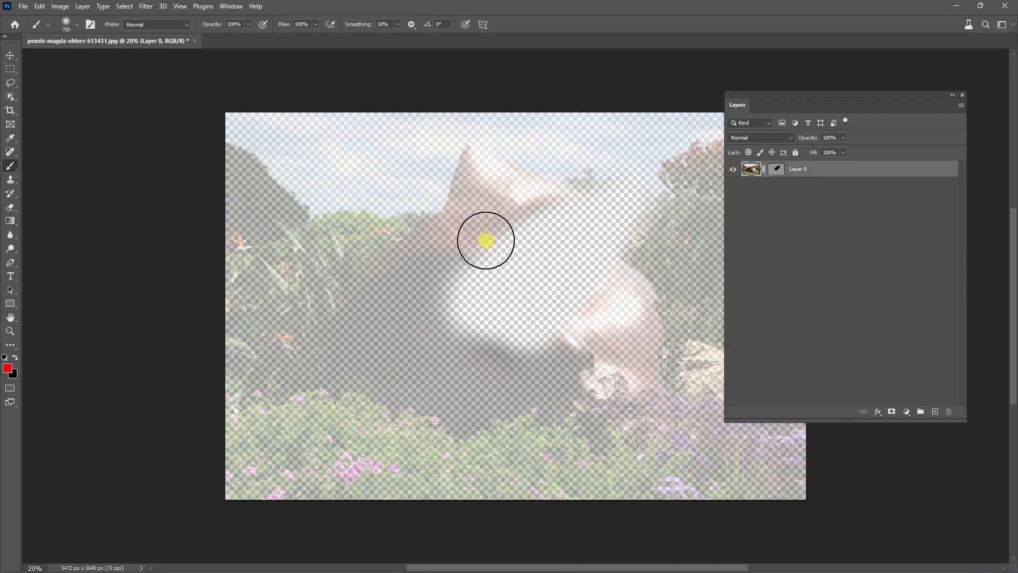
pyautogui.click(7, 367)
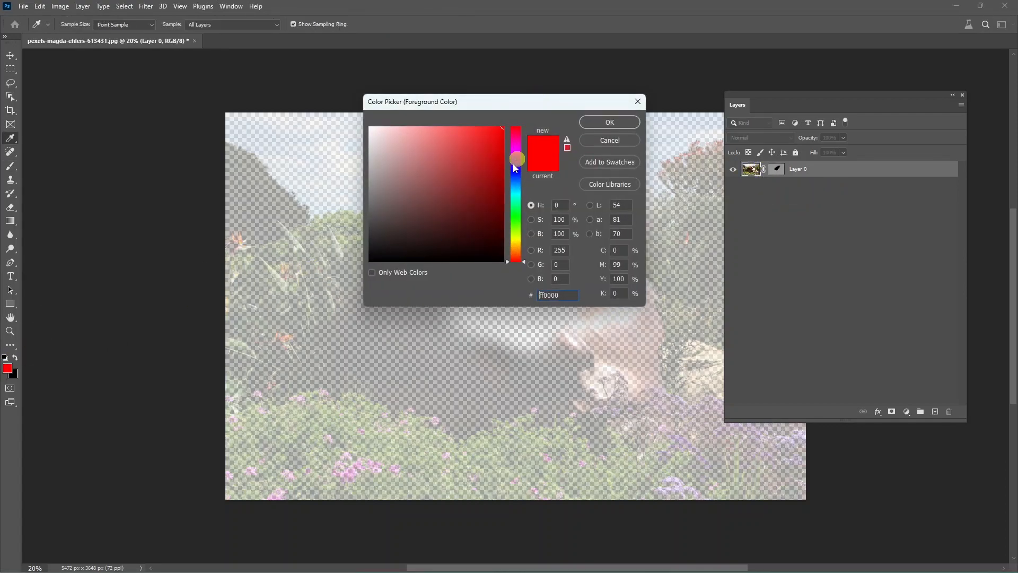
pyautogui.click(609, 122)
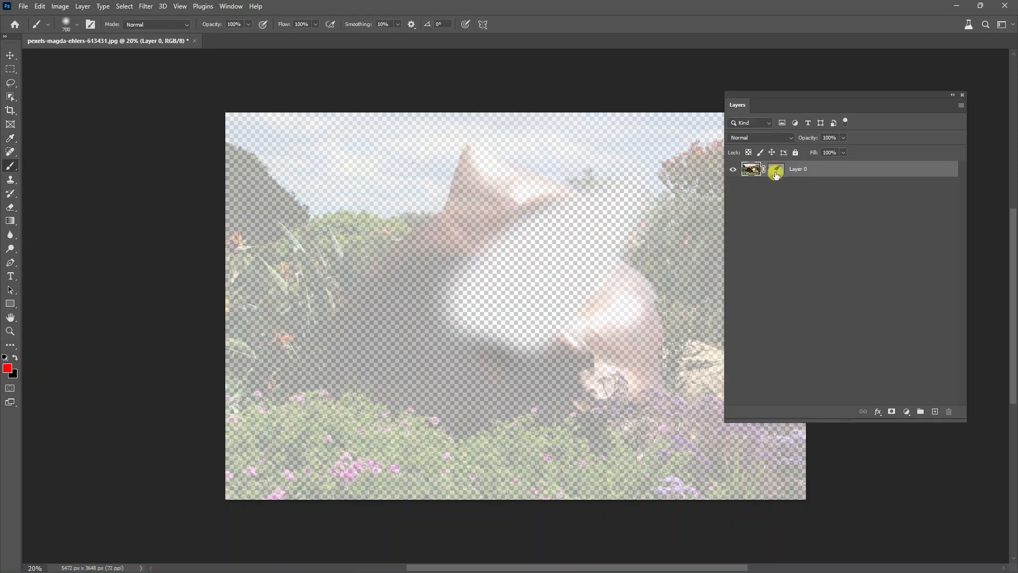
pyautogui.click(776, 171)
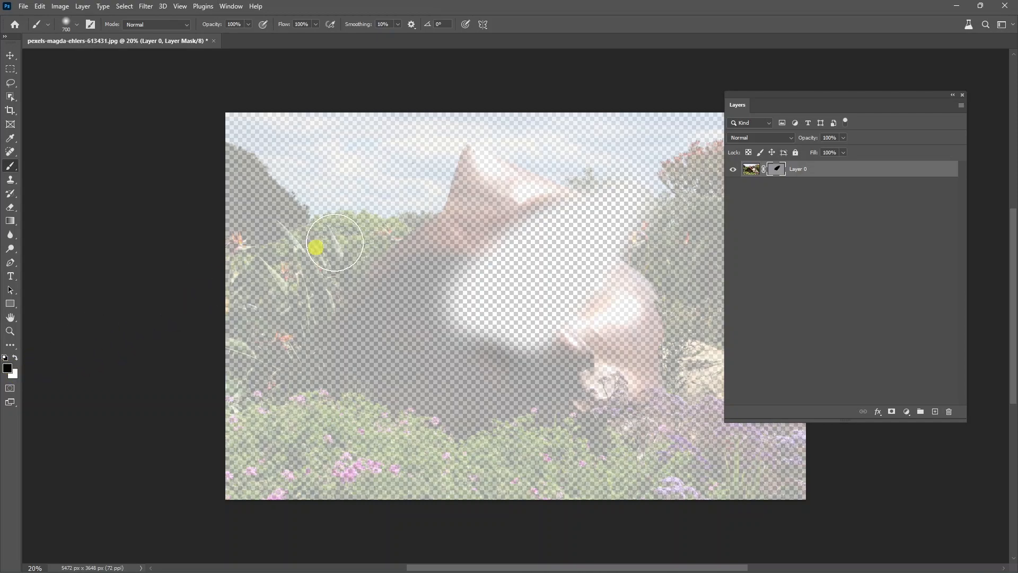
# Delete the partly painted gray mask without applying it and add a new white layer mask to Layer 0.
pyautogui.moveTo(777, 168); pyautogui.dragTo(950, 414)
pyautogui.click(536, 216)
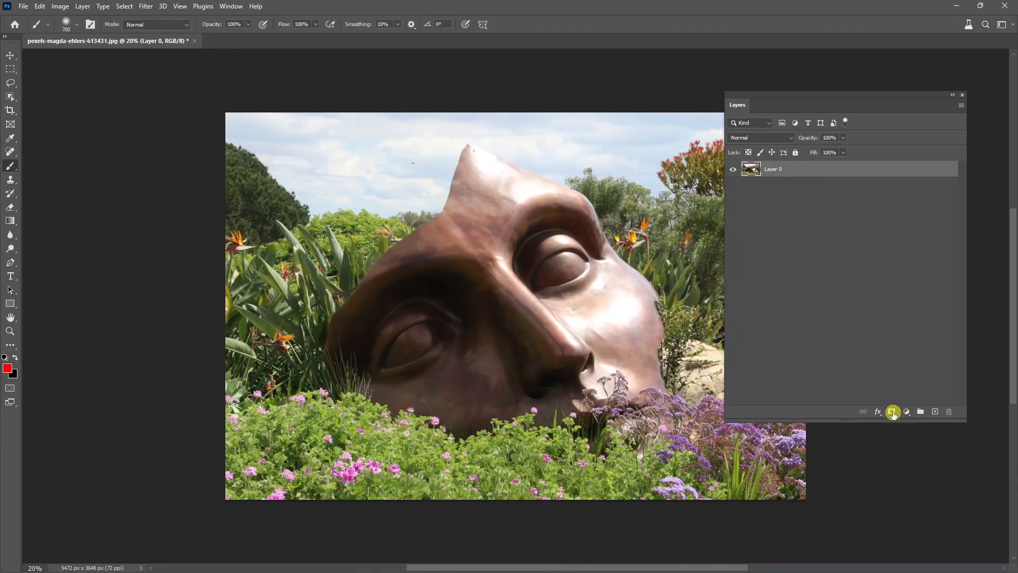
pyautogui.click(893, 412)
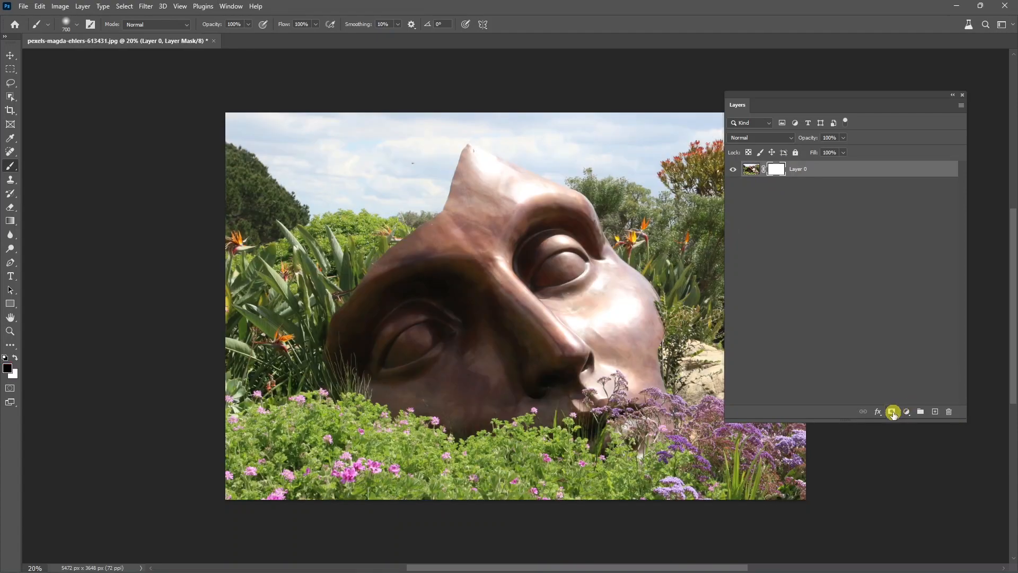
# Set the foreground colour to red (ff0000) with the mask selected, and compare its swatch between the layer image and the mask.
pyautogui.click(7, 369)
pyautogui.moveTo(447, 189); pyautogui.dragTo(626, 123)
pyautogui.click(625, 123)
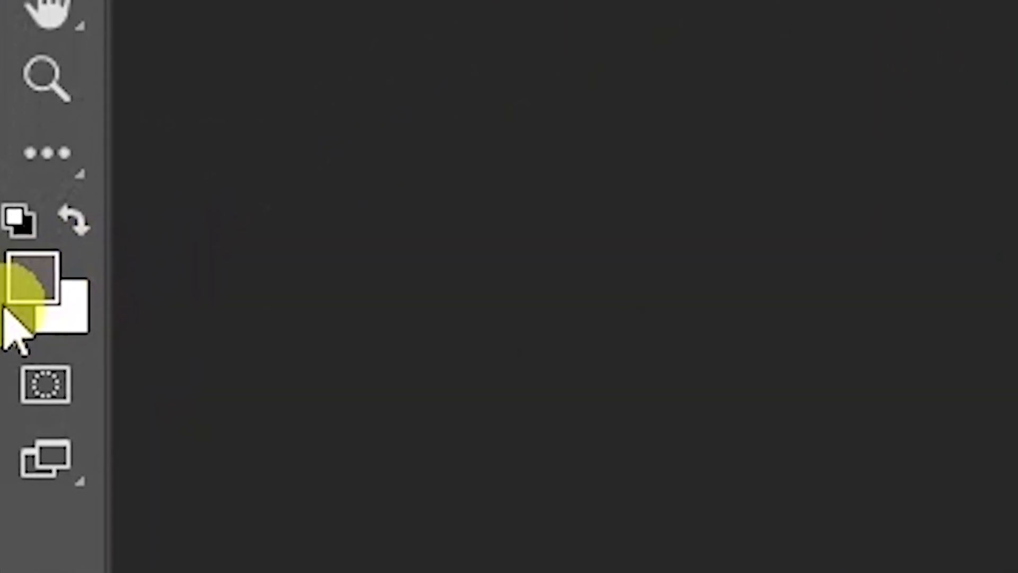
pyautogui.click(50, 266)
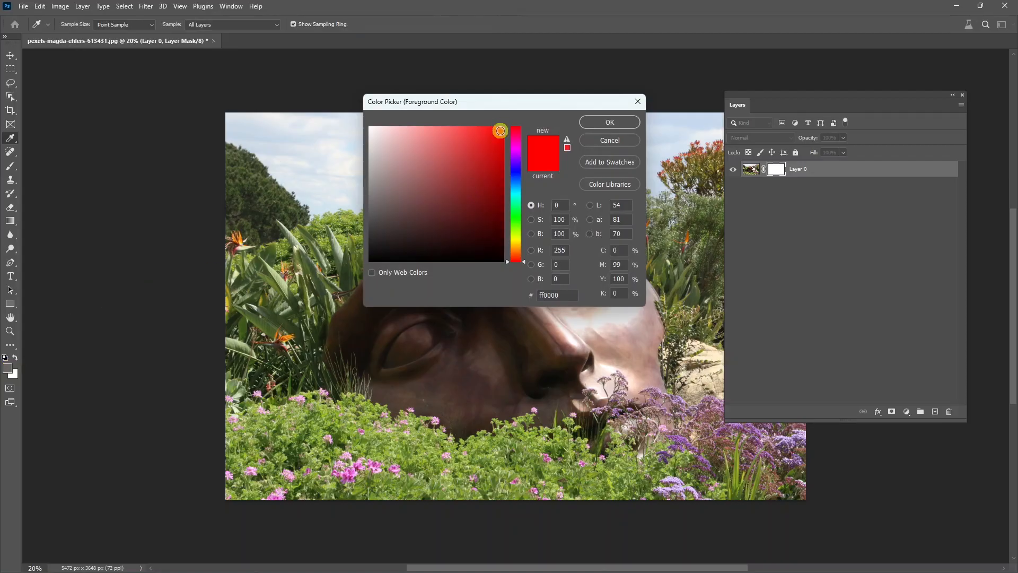
pyautogui.click(615, 125)
pyautogui.press('b')
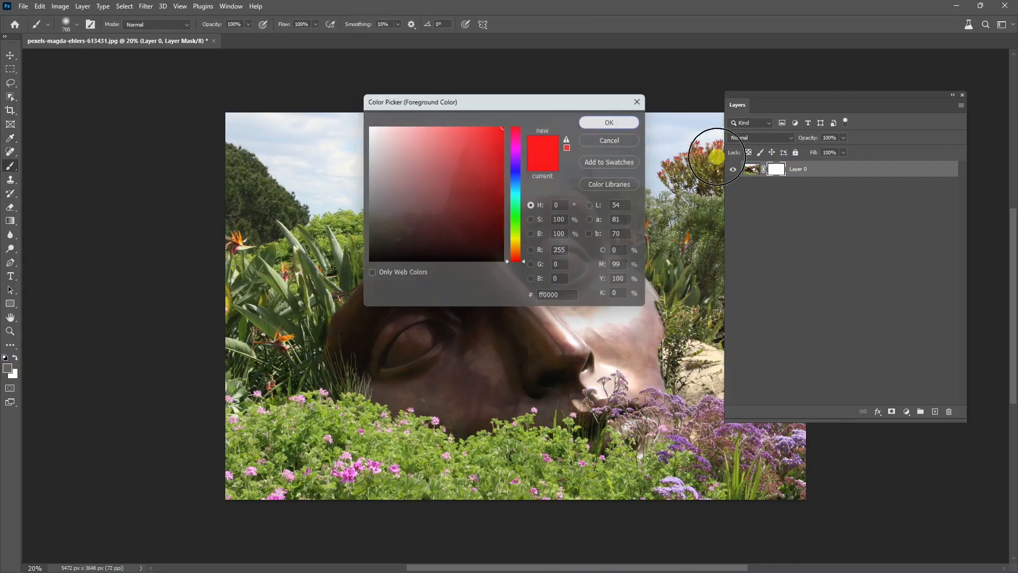
pyautogui.click(746, 171)
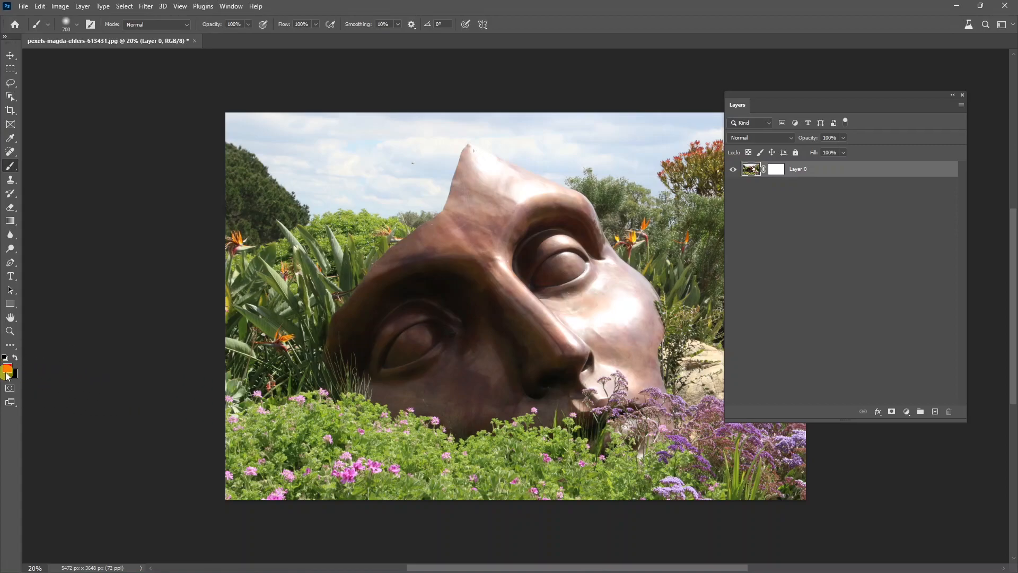
pyautogui.click(775, 169)
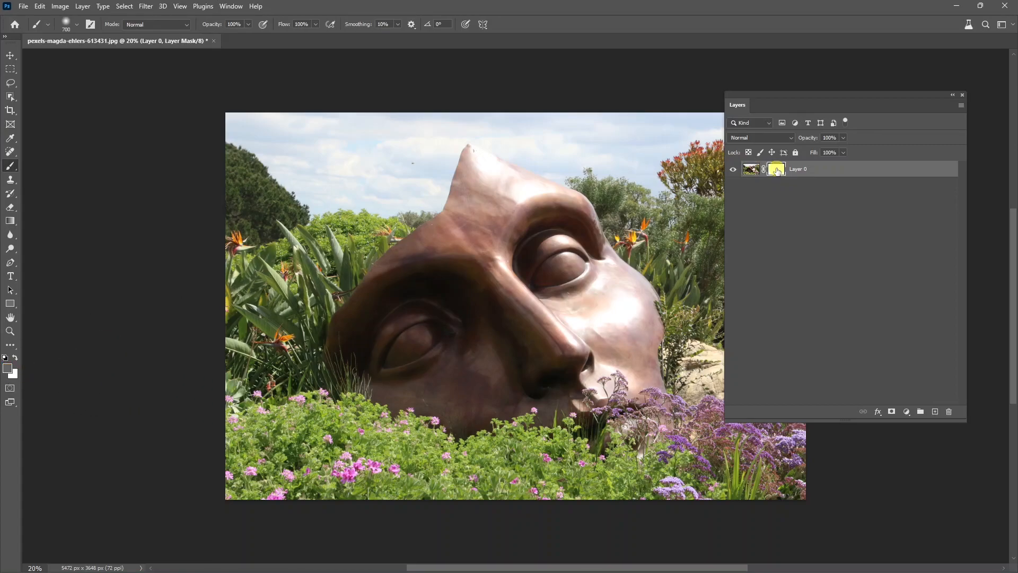
# Fill the layer mask with the red (ff0000) foreground colour, and refill it with the white background colour.
pyautogui.click(7, 367)
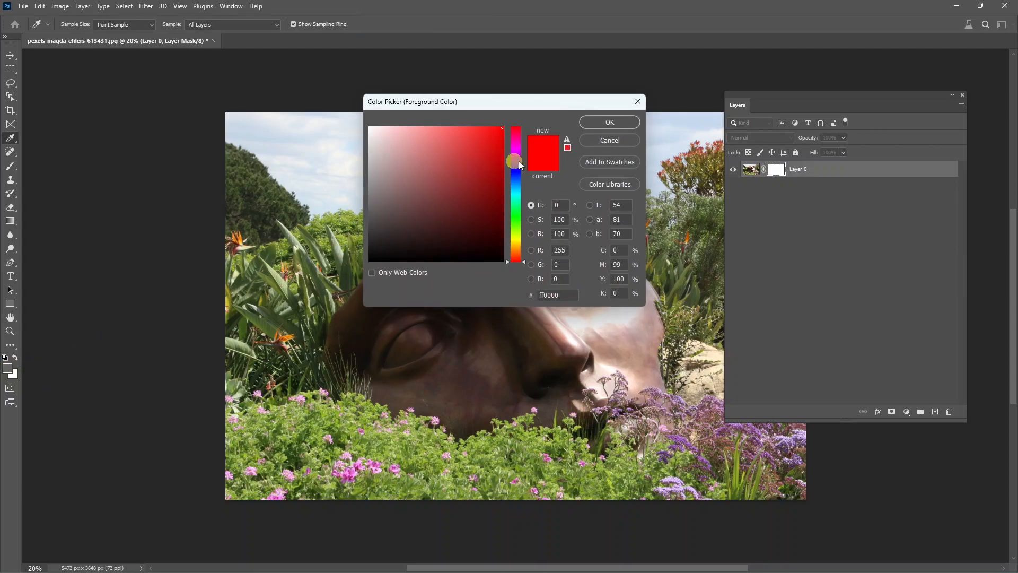
pyautogui.click(610, 122)
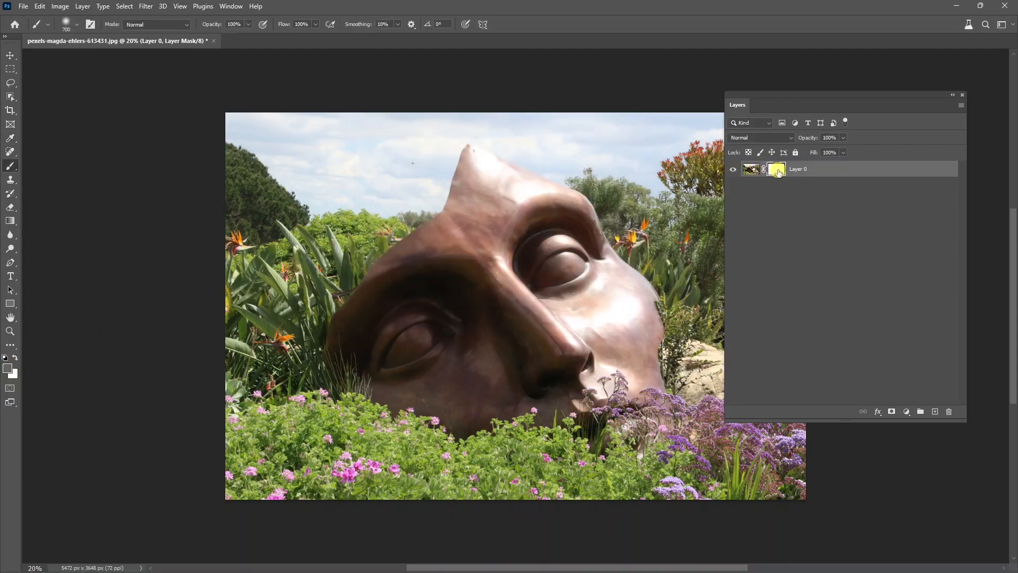
pyautogui.hotkey('alt', 'BackSpace')
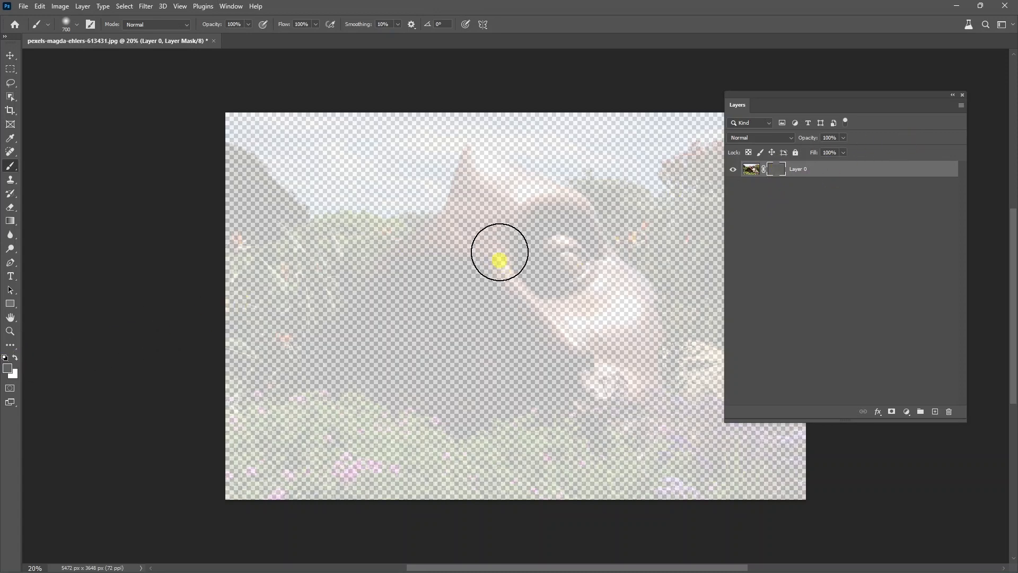
pyautogui.hotkey('ctrl', 'BackSpace')
# Set the foreground colour to yellow (ffe400), fill the layer mask with it, and undo the fill.
pyautogui.click(7, 369)
pyautogui.moveTo(516, 220); pyautogui.dragTo(518, 241)
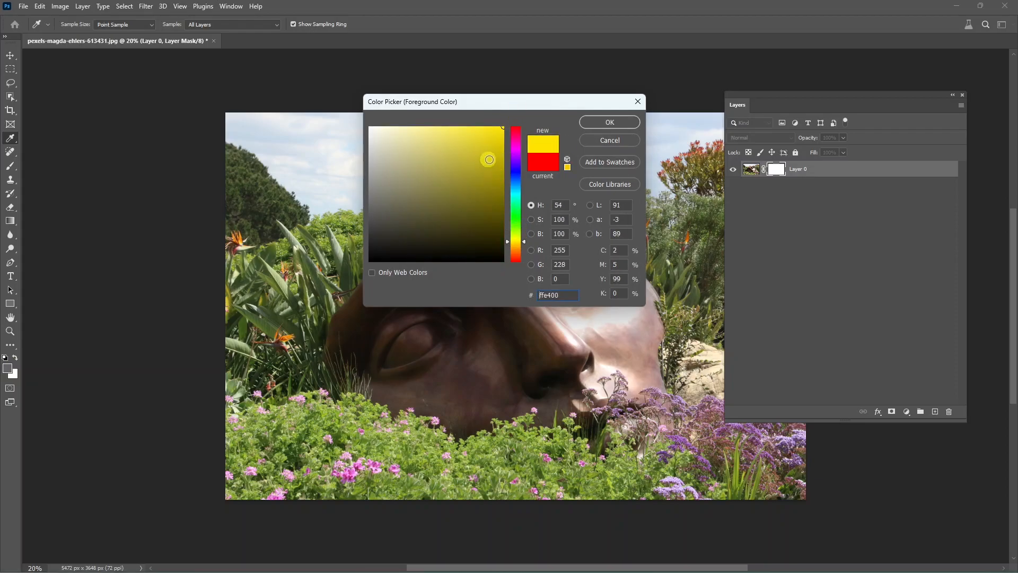
pyautogui.click(610, 122)
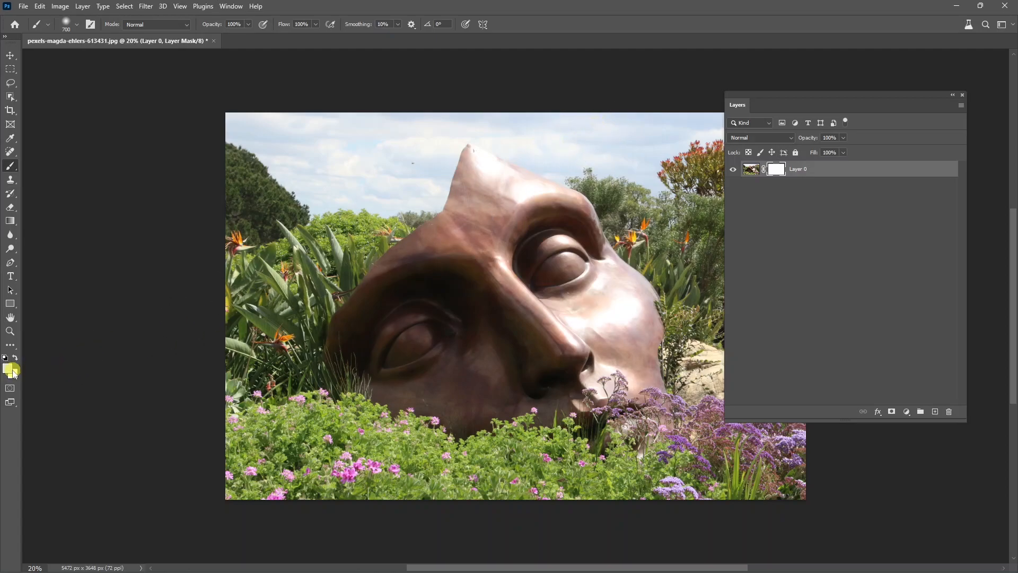
pyautogui.hotkey('alt', 'BackSpace')
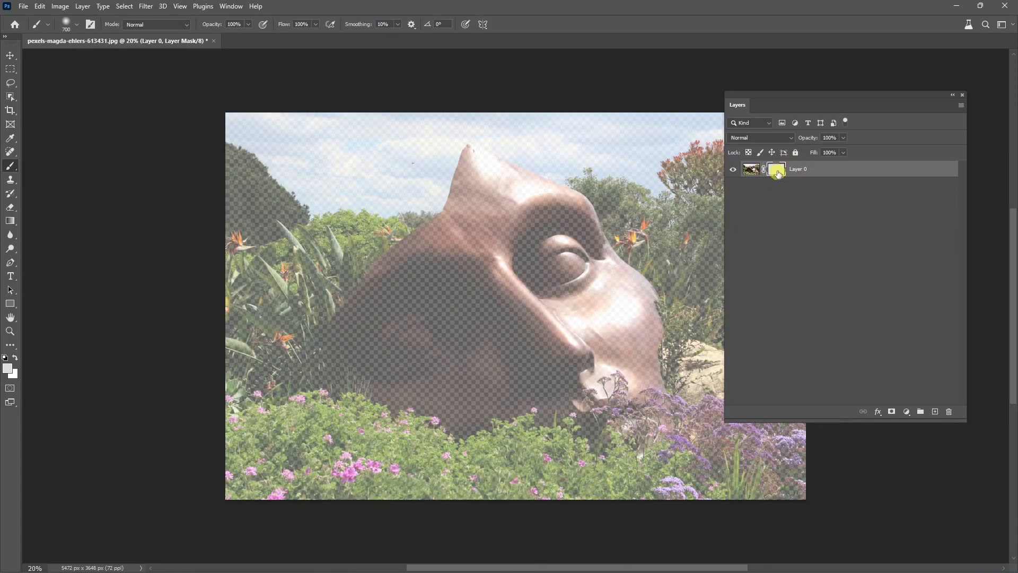
pyautogui.hotkey('ctrl', 'z')
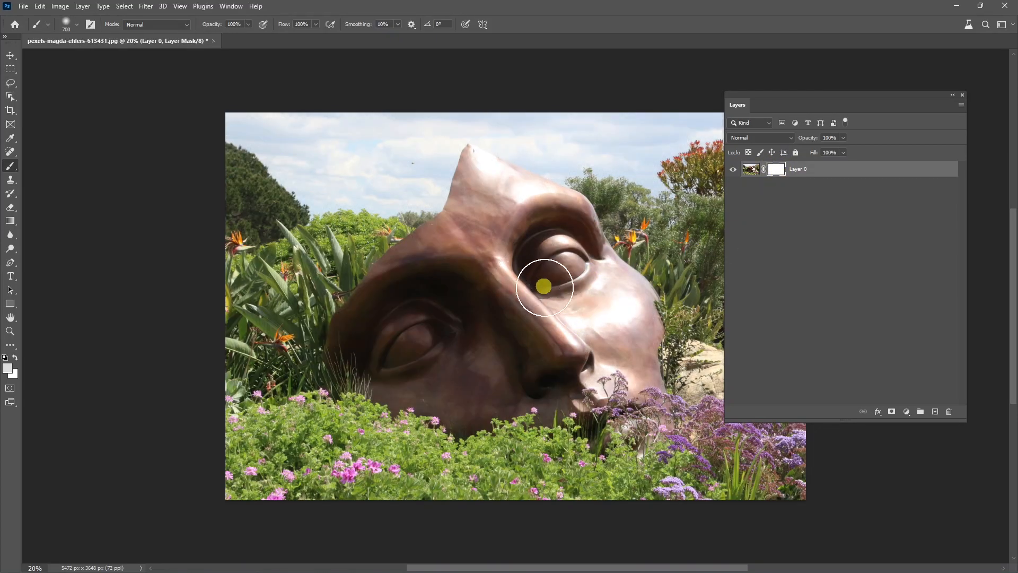